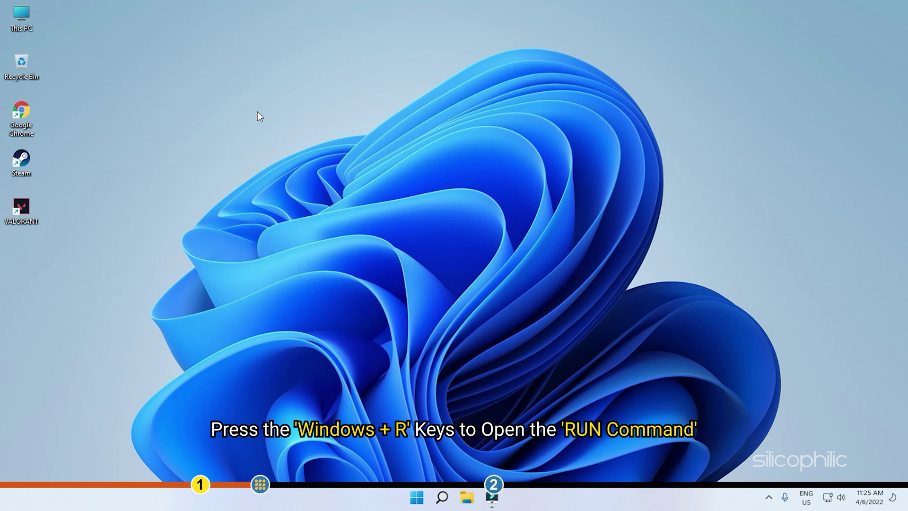
Step: Launch services.msc from the Run box and jump to the vgc service in the list
key("super+r")
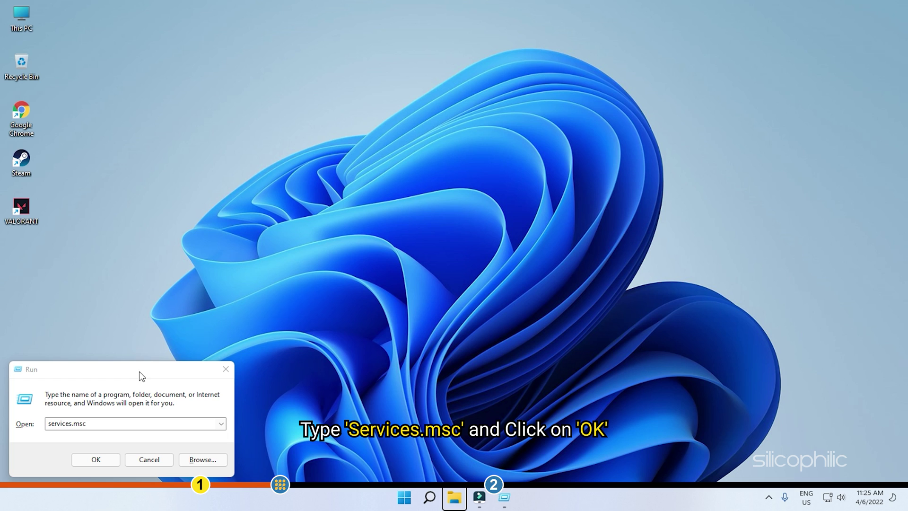
left_click(114, 426)
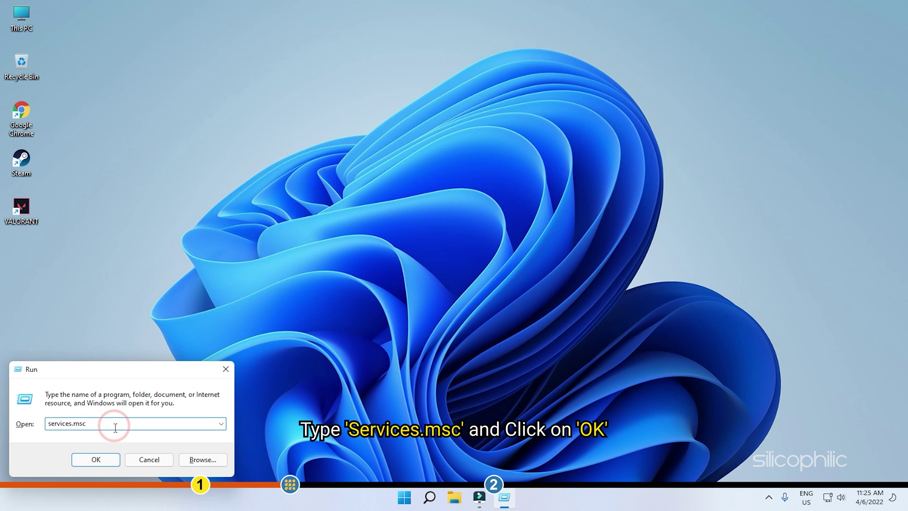
left_click(111, 463)
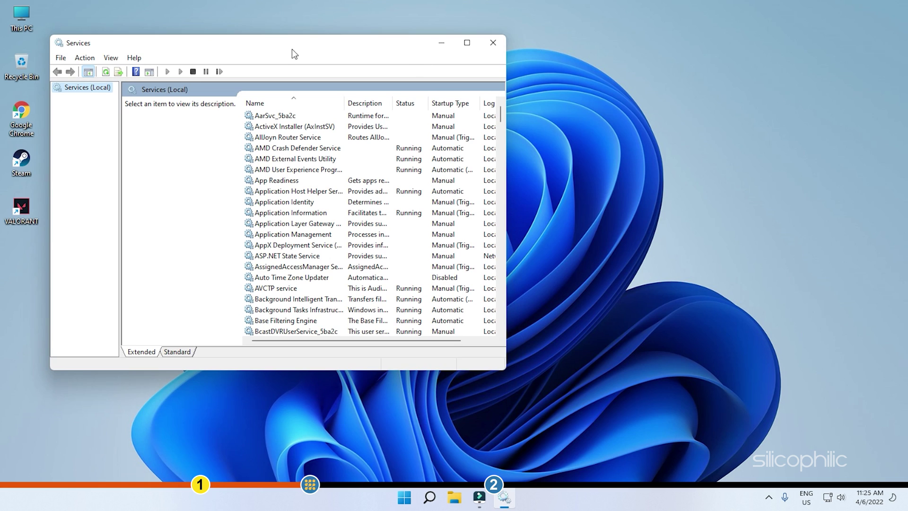
left_click_drag(288, 50, 459, 53)
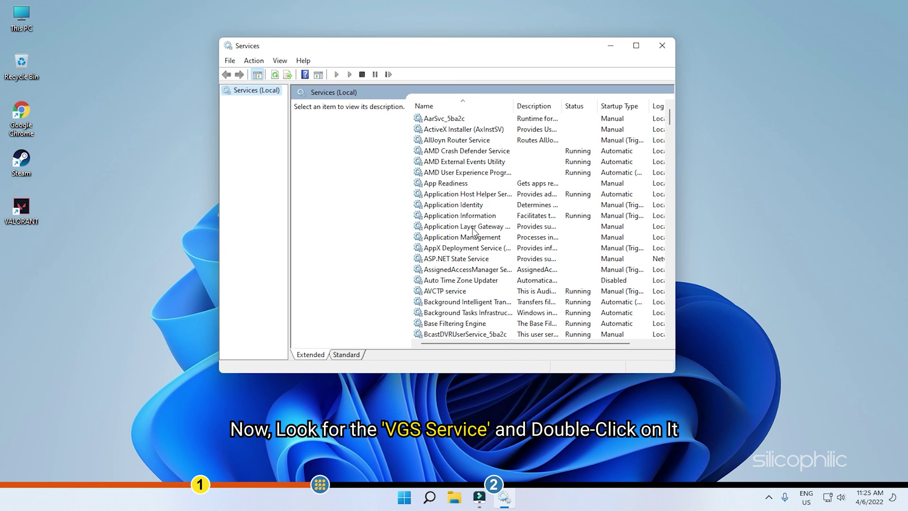
left_click(486, 119)
key("v")
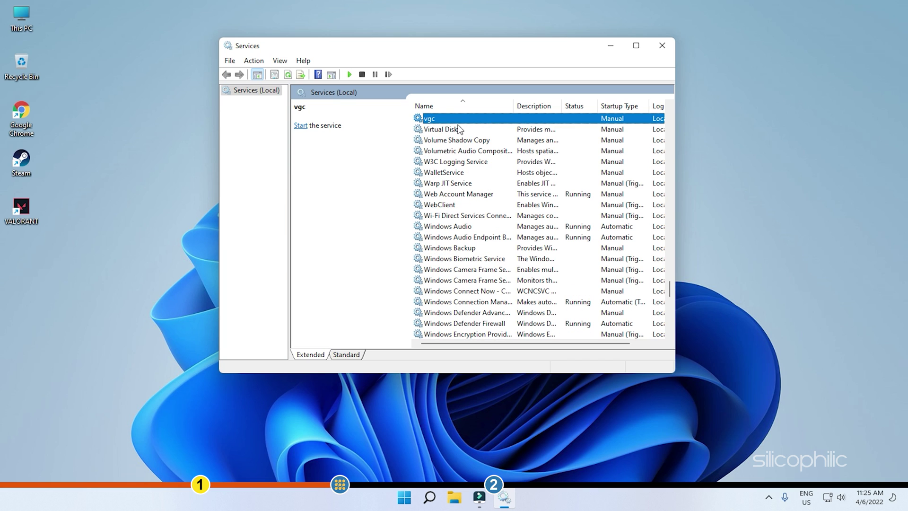
Step: Set the vgc service's startup type to Automatic, start it, and apply the change
double_click(451, 120)
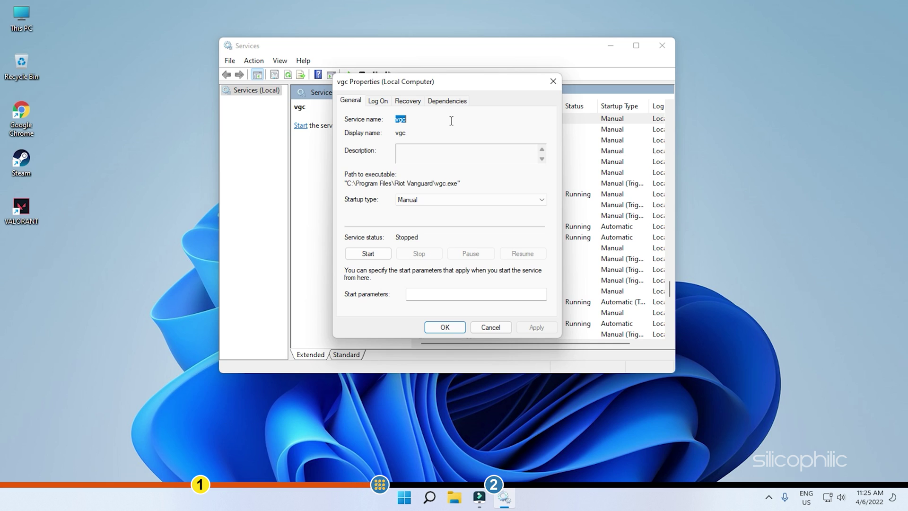
left_click(476, 204)
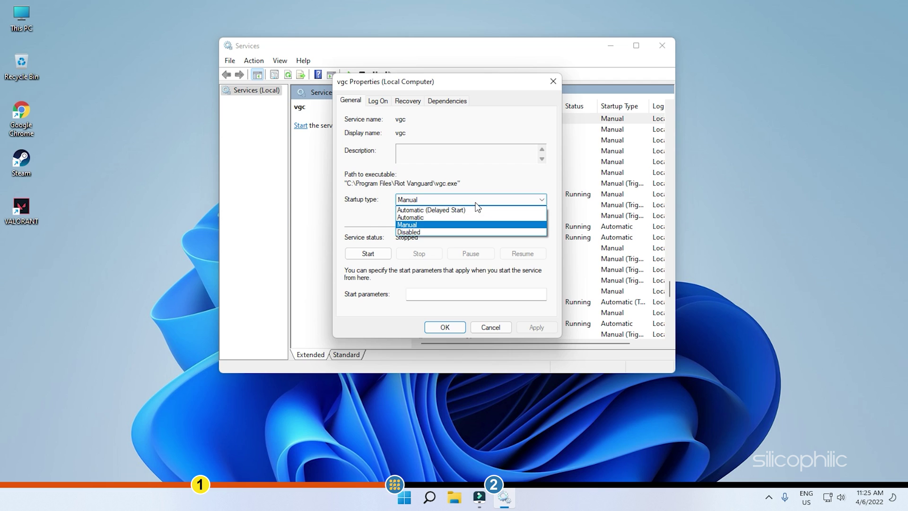
left_click(440, 218)
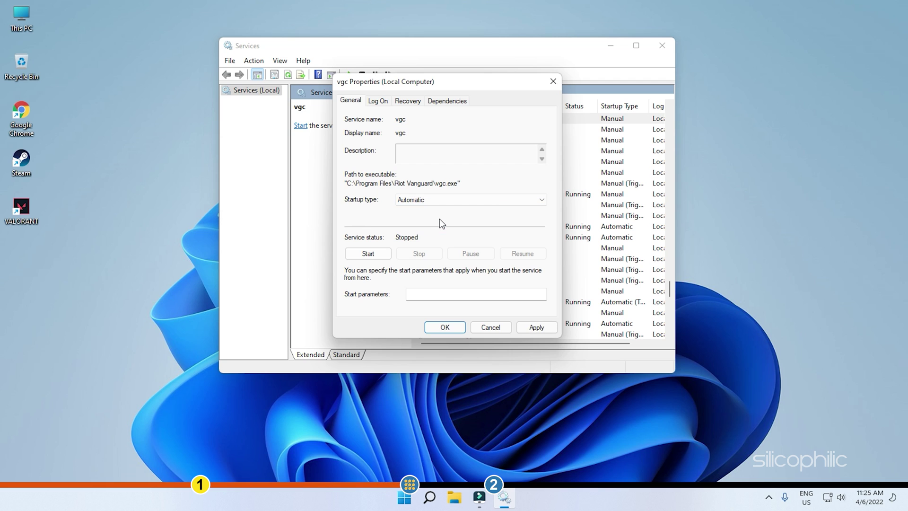
left_click(387, 254)
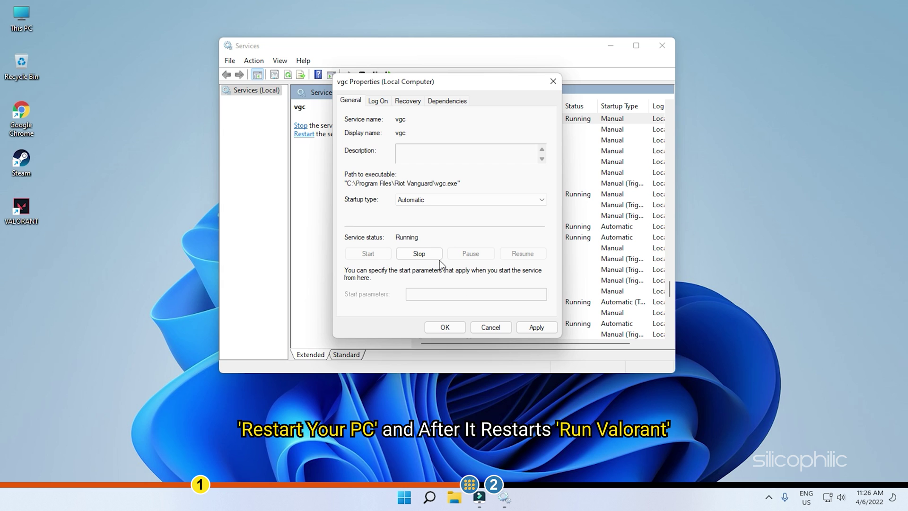
left_click(536, 327)
left_click(445, 328)
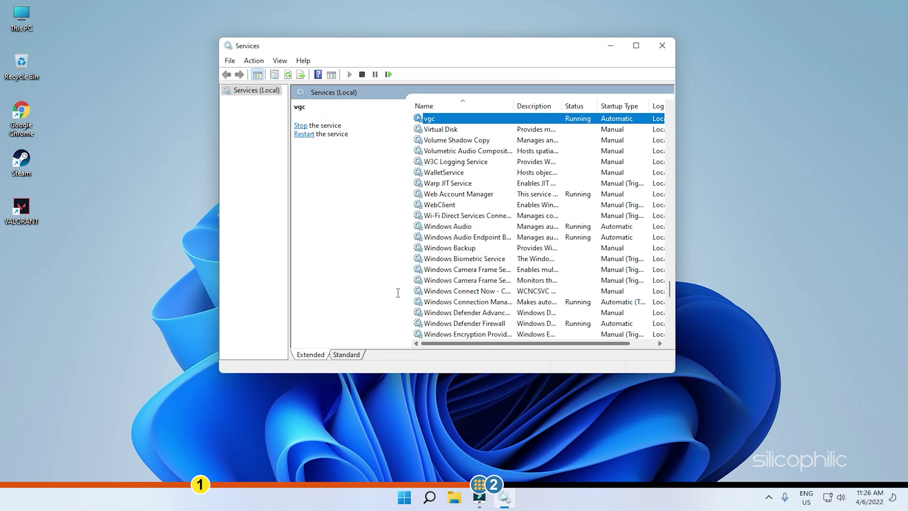
Step: Close the Services console, leaving vgc Automatic and running
left_click(661, 45)
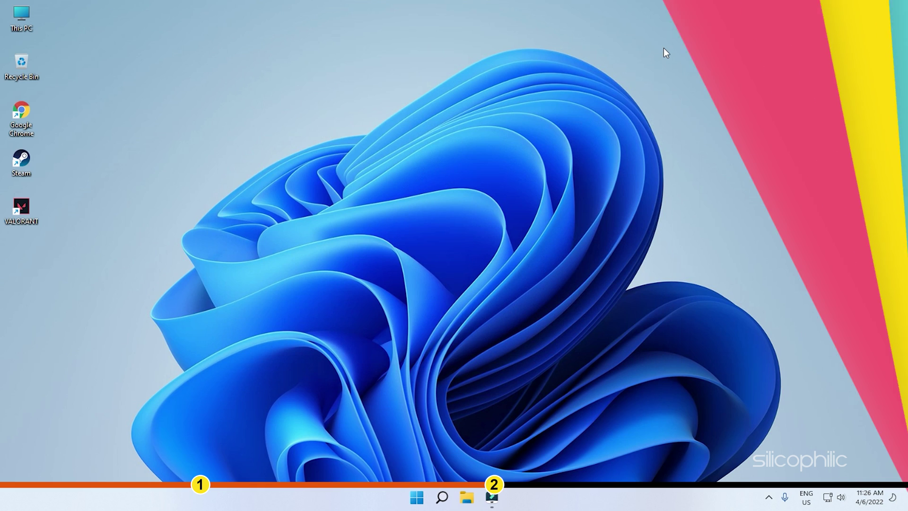